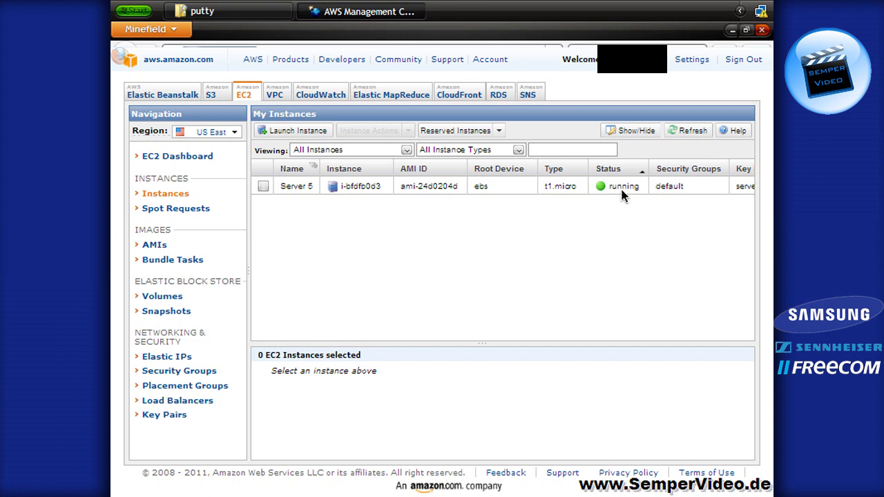
Bring the putty program folder to the front
{"action": "left_click", "coordinate": [262, 17]}
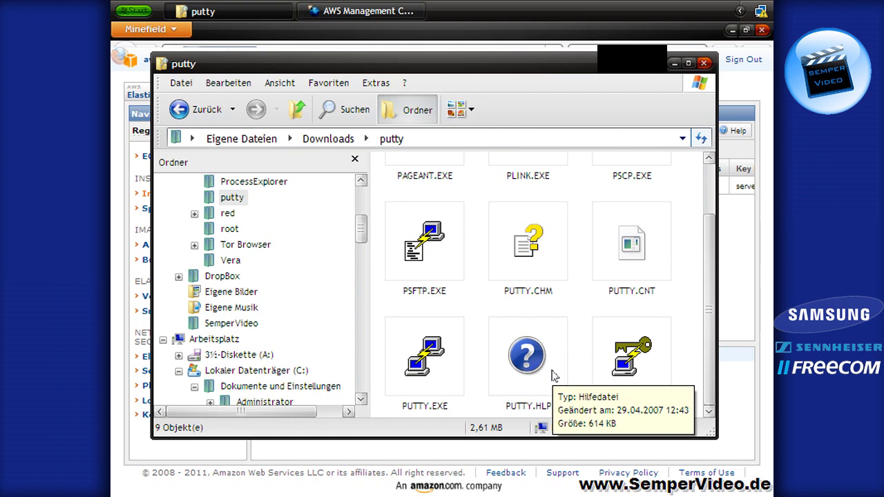
Check the server5 key pair on the EC2 Dashboard, then return to the putty folder
{"action": "left_click", "coordinate": [423, 40]}
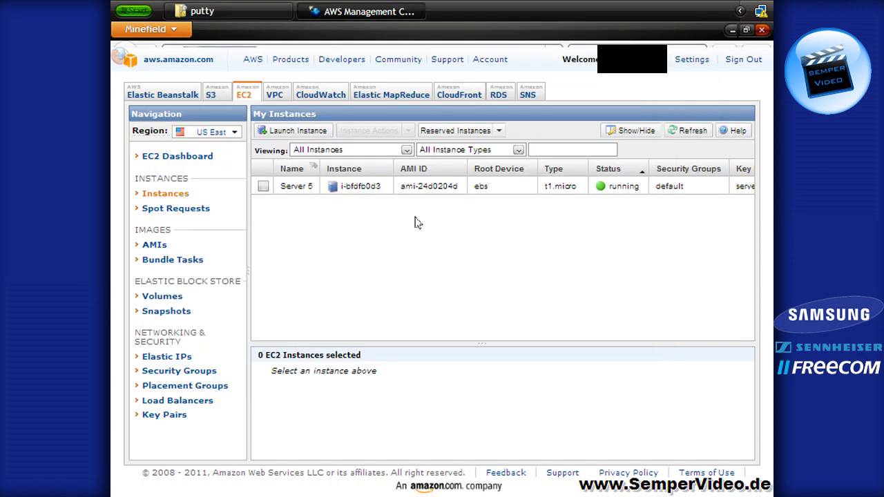
{"action": "left_click", "coordinate": [194, 159]}
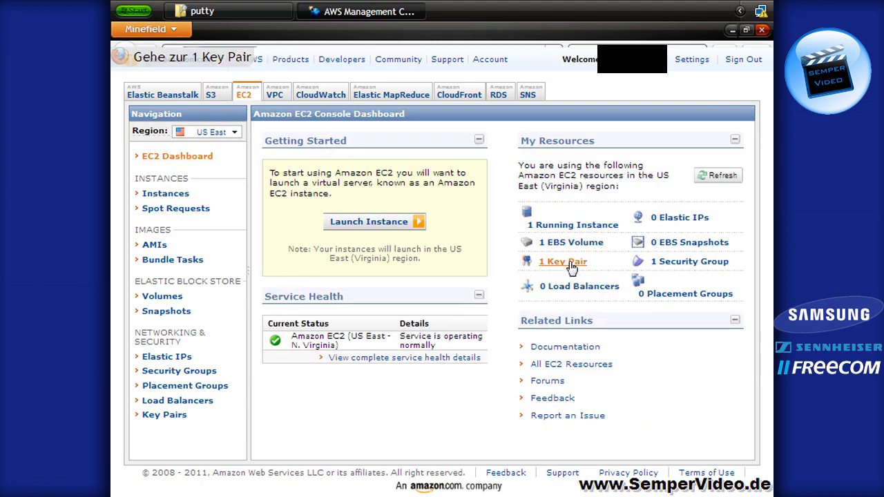
{"action": "left_click", "coordinate": [571, 266]}
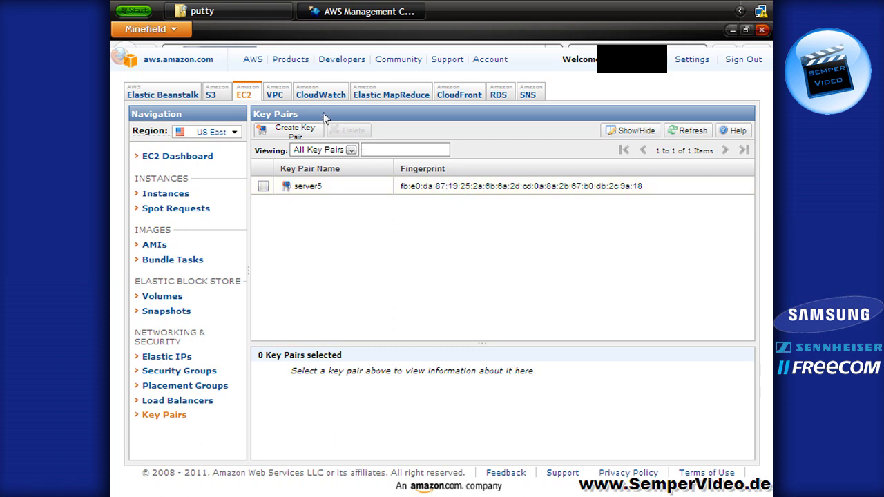
{"action": "left_click", "coordinate": [229, 11]}
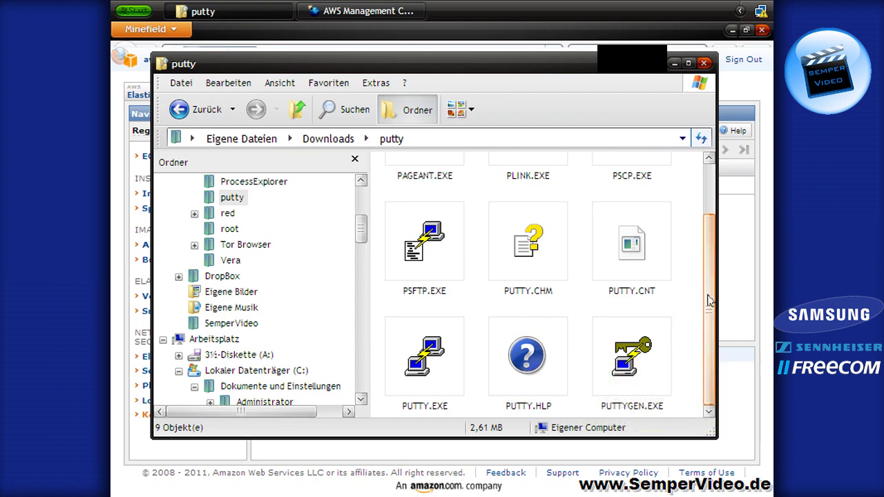
Launch PuTTYgen and start a Conversions > Import key
{"action": "mouse_move", "coordinate": [391, 380]}
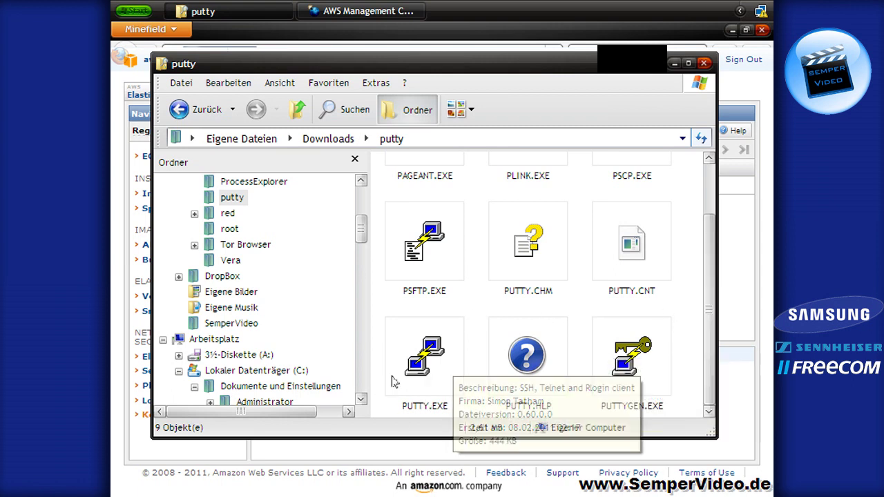
{"action": "mouse_move", "coordinate": [619, 389]}
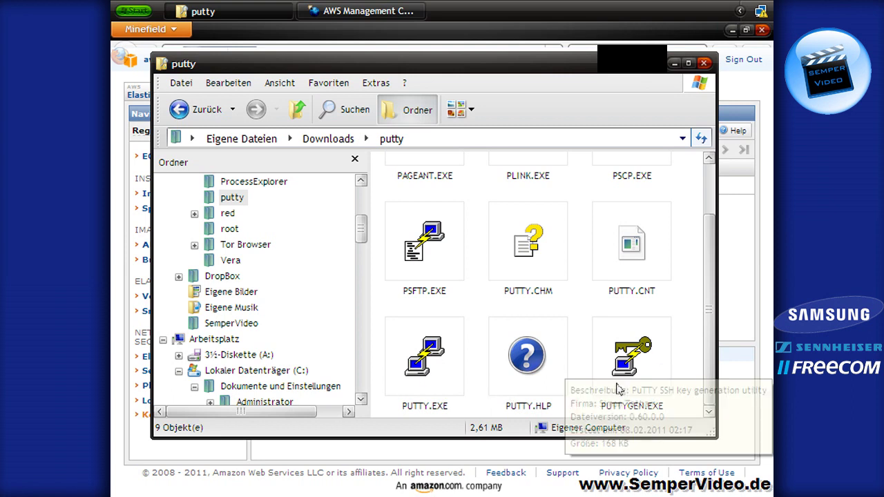
{"action": "double_click", "coordinate": [632, 348]}
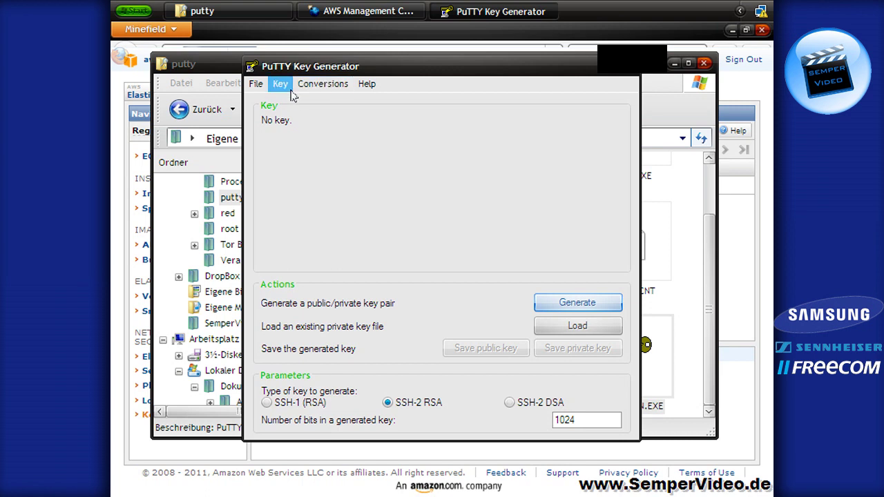
{"action": "left_click", "coordinate": [323, 83]}
{"action": "left_click", "coordinate": [349, 101]}
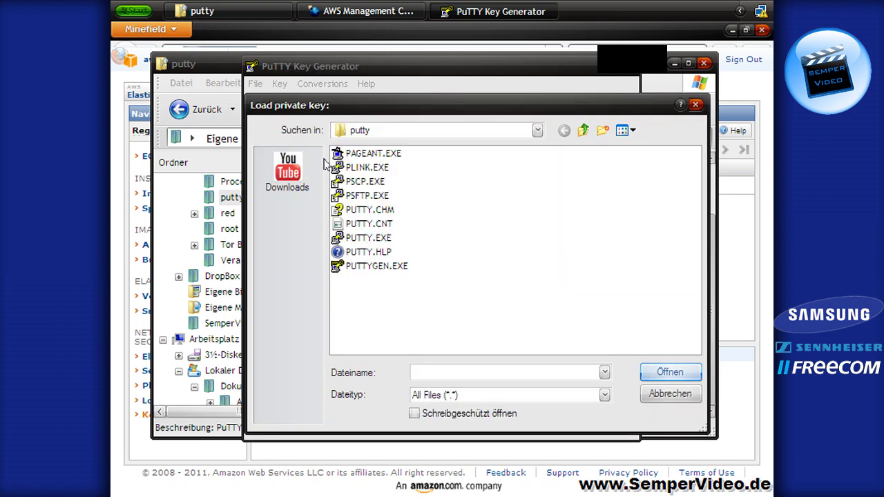
Load server5.pem from the Downloads folder into PuTTYgen
{"action": "left_click", "coordinate": [298, 170]}
{"action": "left_click", "coordinate": [521, 348]}
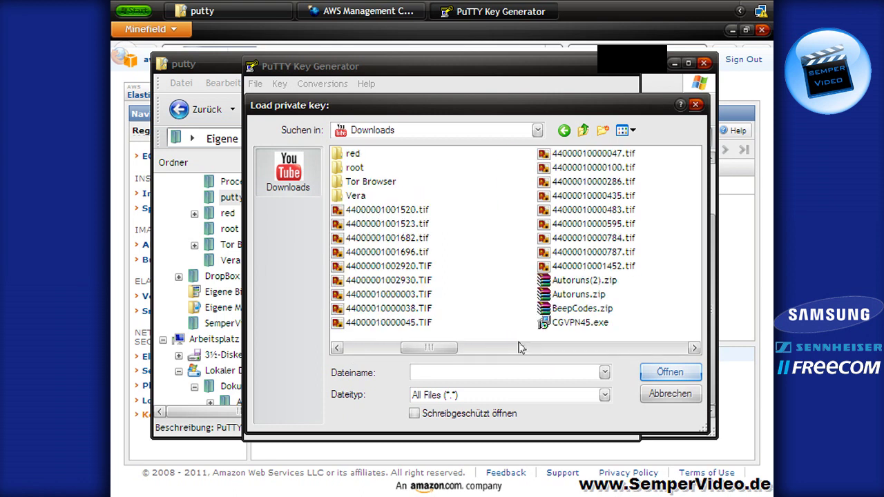
{"action": "left_click_drag", "start_coordinate": [418, 348], "coordinate": [709, 353]}
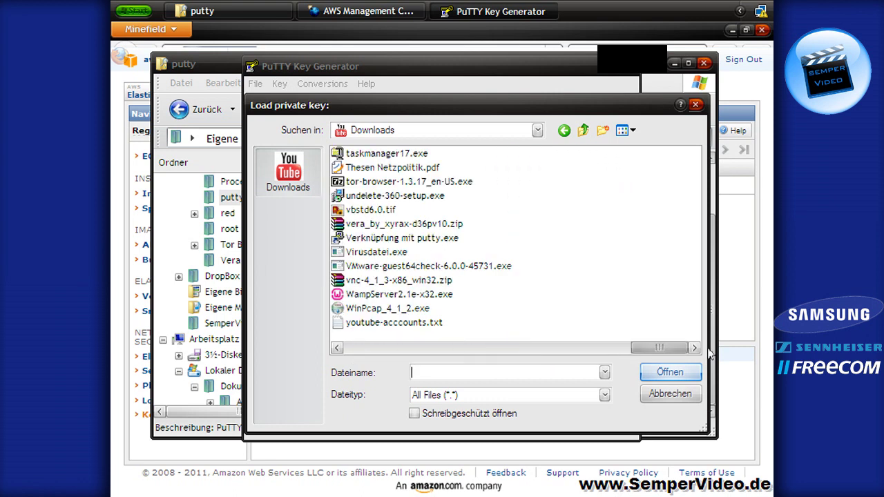
{"action": "left_click", "coordinate": [498, 353]}
{"action": "left_click", "coordinate": [366, 283]}
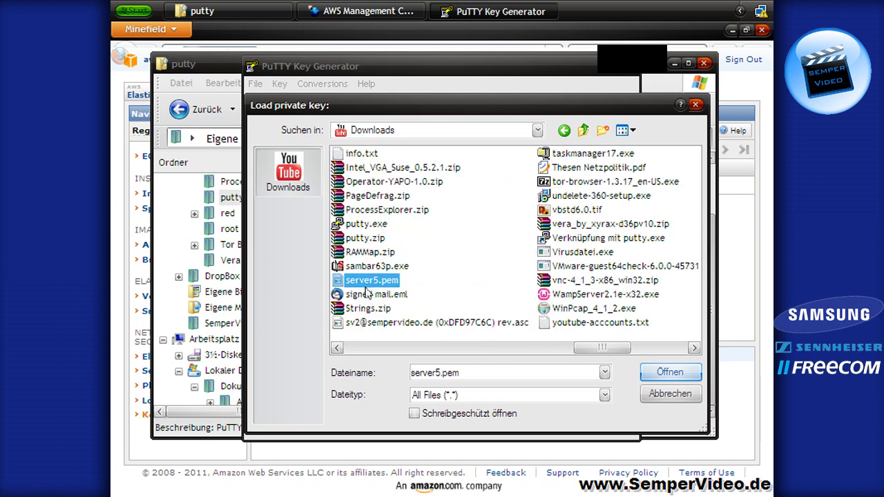
{"action": "left_click", "coordinate": [658, 373]}
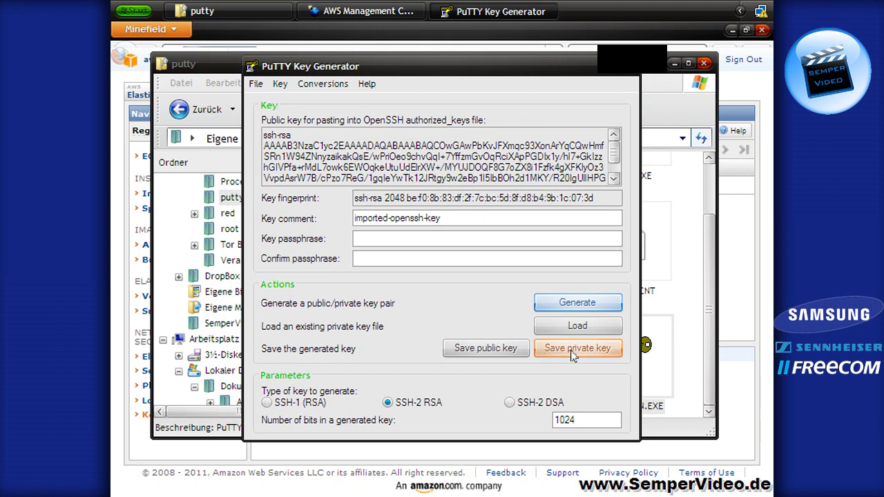
Save the key without a passphrase as server5.ppk and close PuTTYgen
{"action": "left_click", "coordinate": [572, 353]}
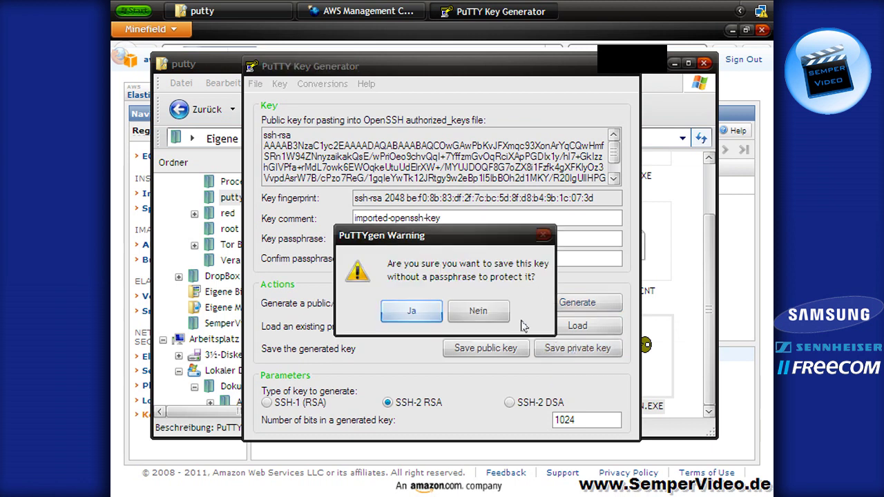
{"action": "left_click", "coordinate": [413, 314]}
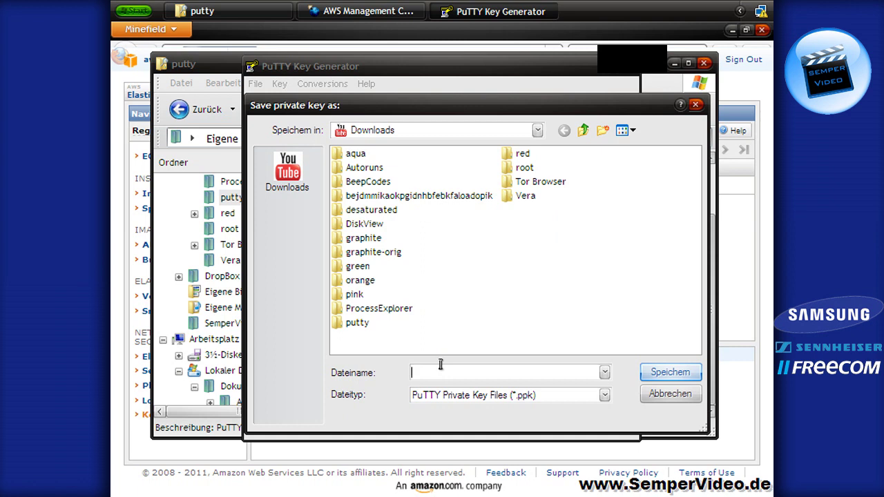
{"action": "type", "text": "server5"}
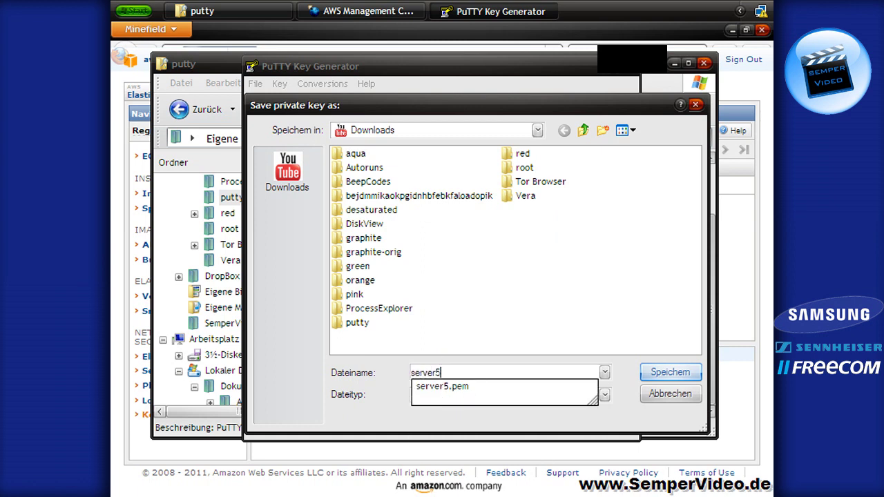
{"action": "key", "text": "Return"}
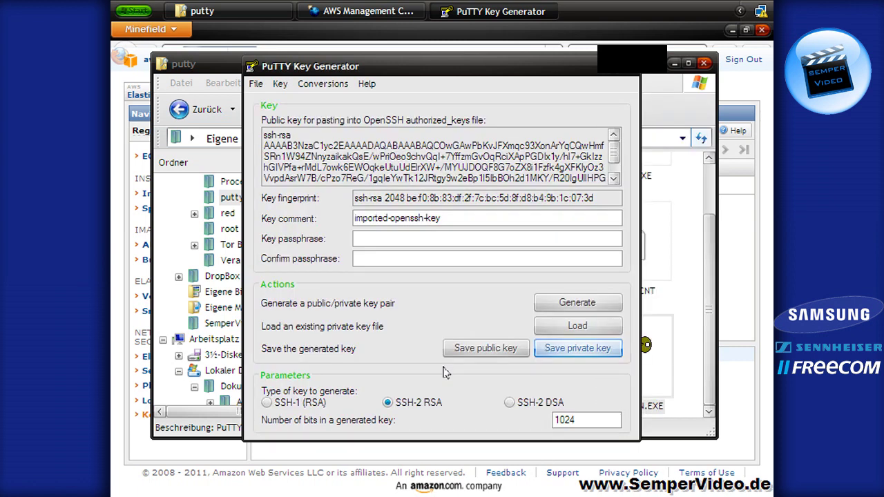
{"action": "left_click", "coordinate": [630, 70]}
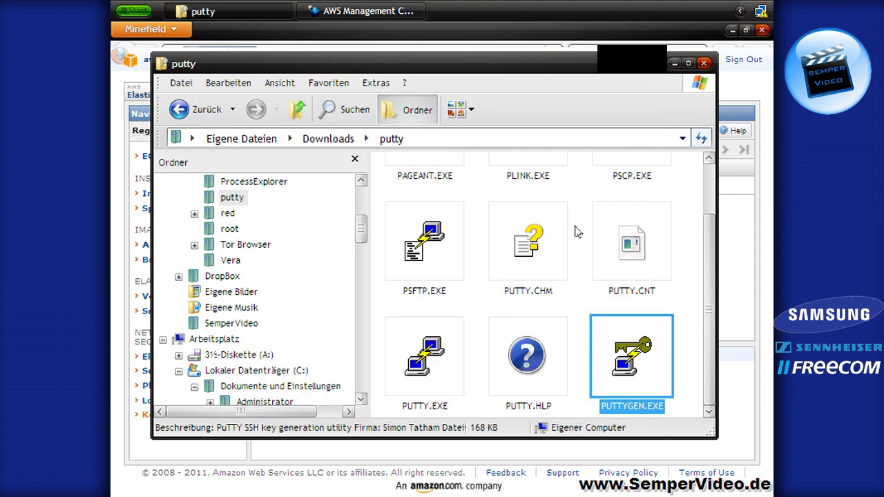
Launch PuTTY.EXE and bring the AWS console back to the front
{"action": "left_click", "coordinate": [427, 370]}
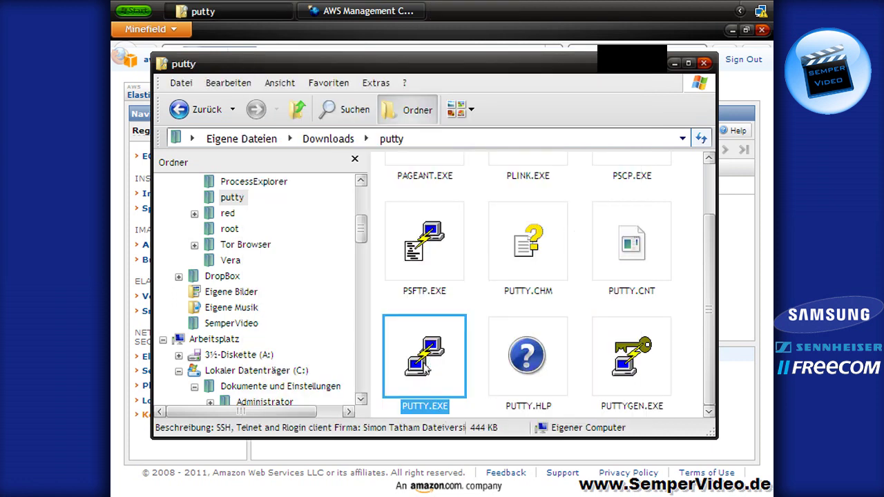
{"action": "double_click", "coordinate": [427, 368]}
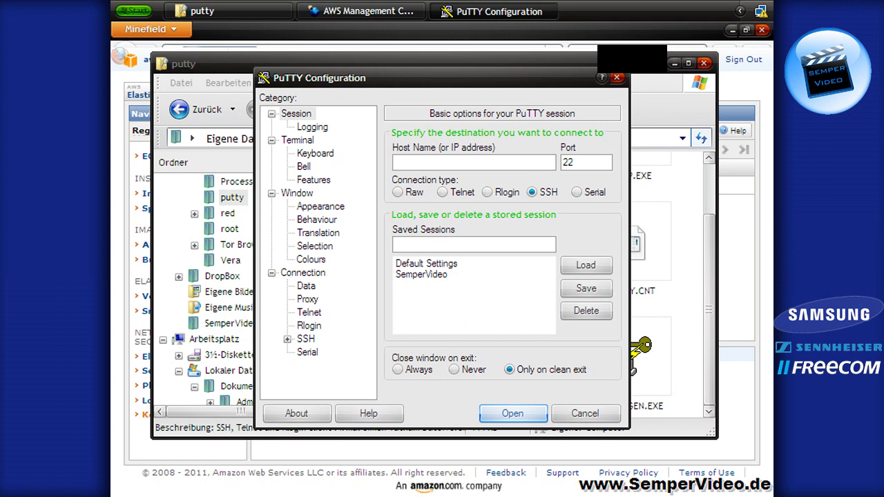
{"action": "left_click", "coordinate": [688, 63]}
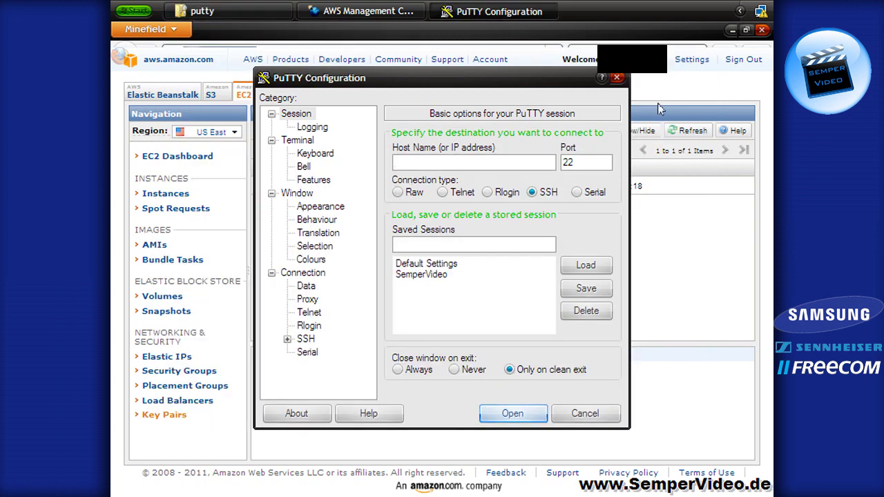
{"action": "left_click", "coordinate": [660, 173]}
{"action": "left_click", "coordinate": [161, 194]}
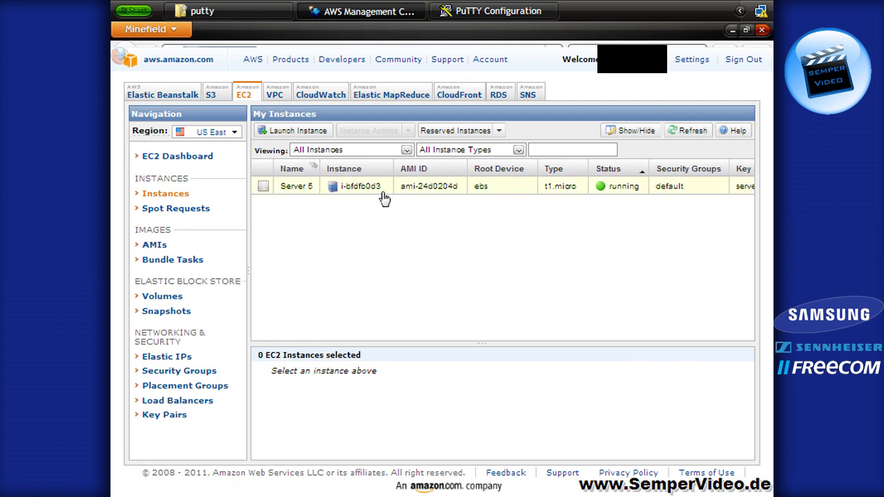
{"action": "left_click", "coordinate": [384, 196]}
{"action": "left_click_drag", "start_coordinate": [431, 343], "coordinate": [431, 233]}
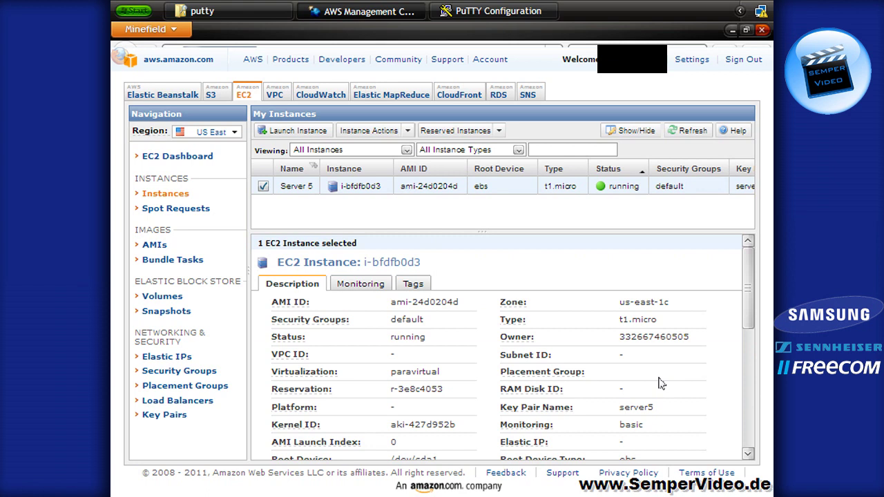
{"action": "scroll", "coordinate": [660, 383], "scroll_direction": "down", "scroll_amount": 3}
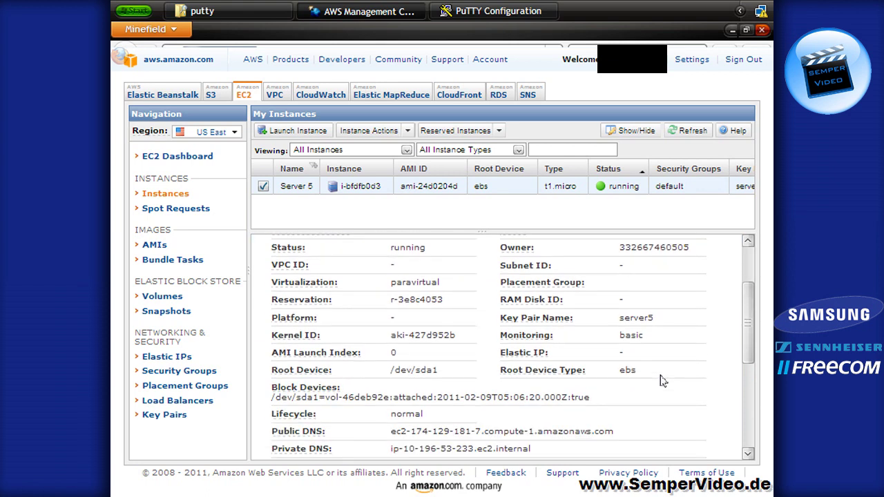
{"action": "scroll", "coordinate": [662, 380], "scroll_direction": "down", "scroll_amount": 3}
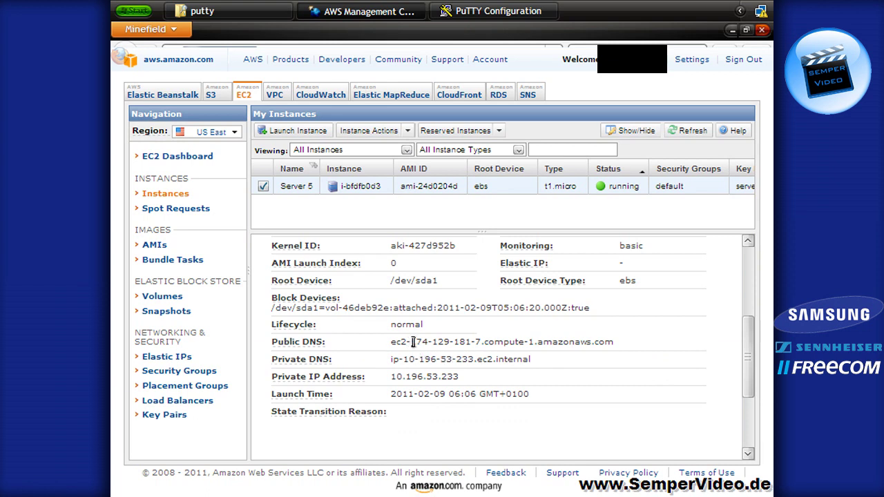
{"action": "left_click_drag", "start_coordinate": [390, 340], "coordinate": [605, 341]}
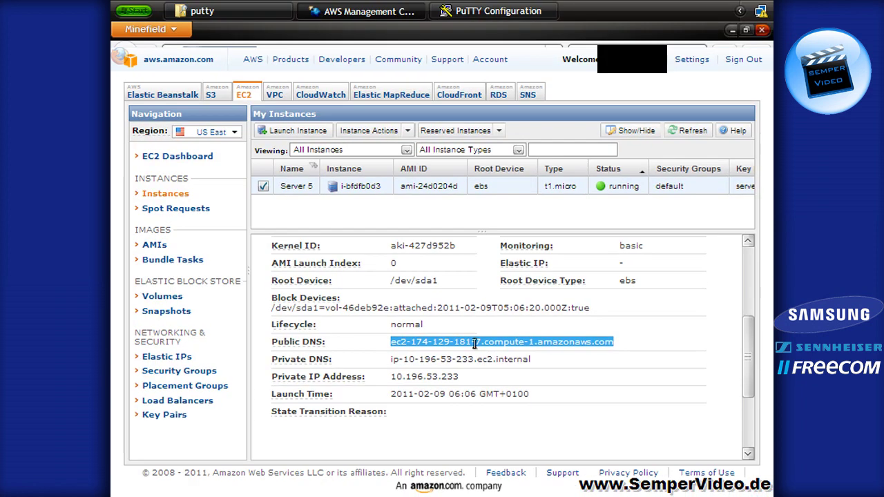
{"action": "right_click", "coordinate": [472, 341]}
{"action": "left_click", "coordinate": [488, 360]}
{"action": "left_click", "coordinate": [490, 12]}
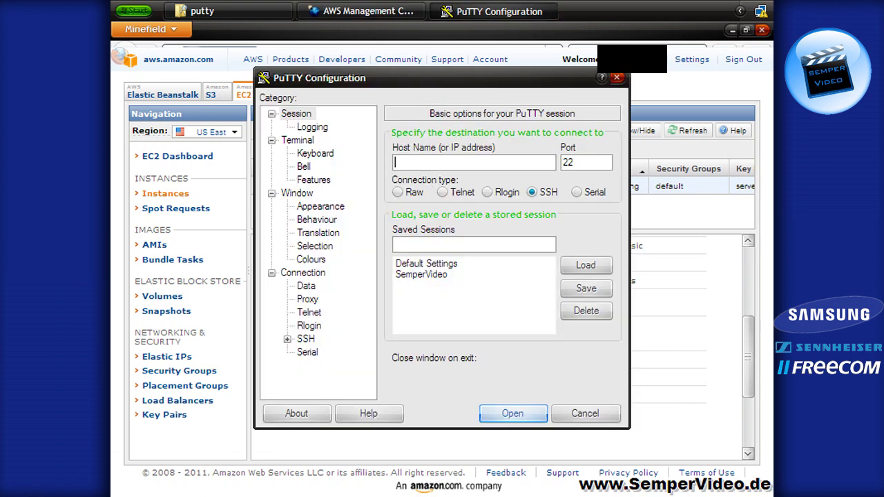
{"action": "right_click", "coordinate": [427, 160]}
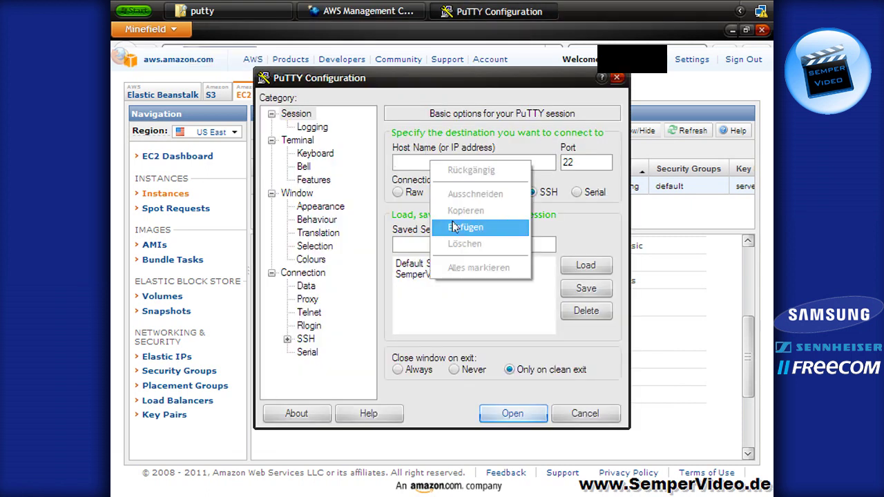
{"action": "left_click", "coordinate": [455, 227]}
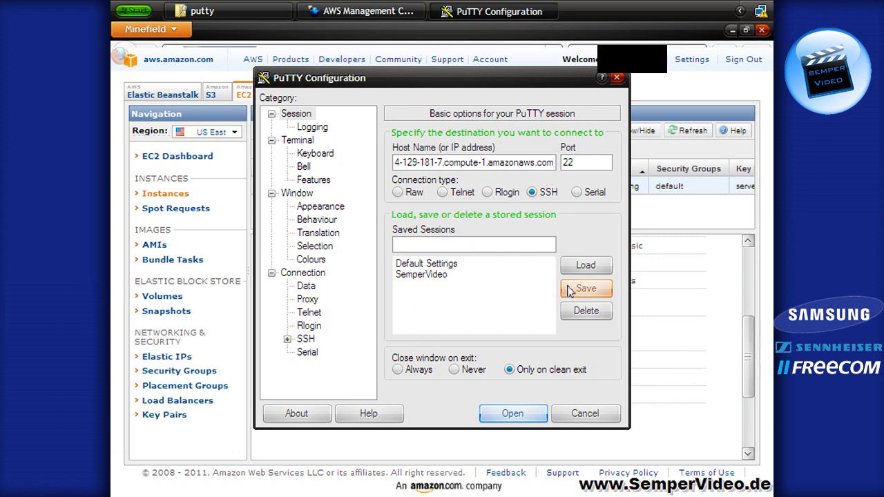
{"action": "left_click", "coordinate": [467, 242]}
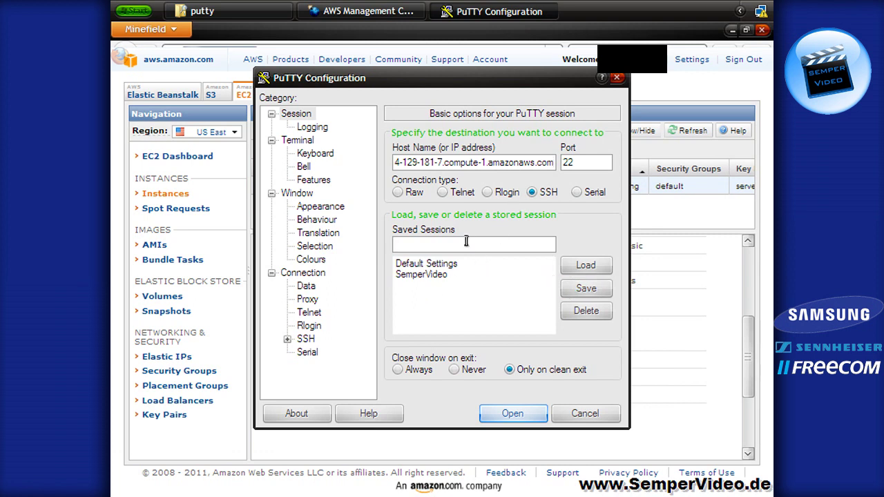
Save the settings as session Server5, reload it, and expand the SSH category
{"action": "type", "text": "Server5"}
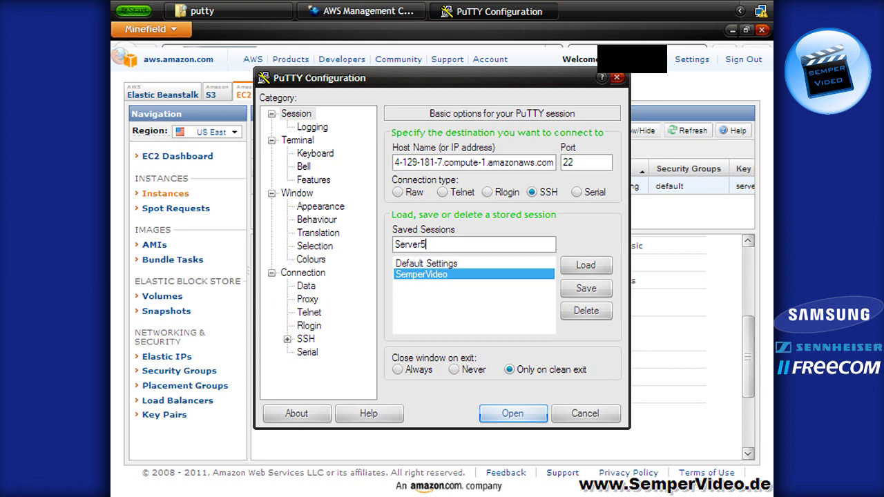
{"action": "left_click", "coordinate": [593, 290]}
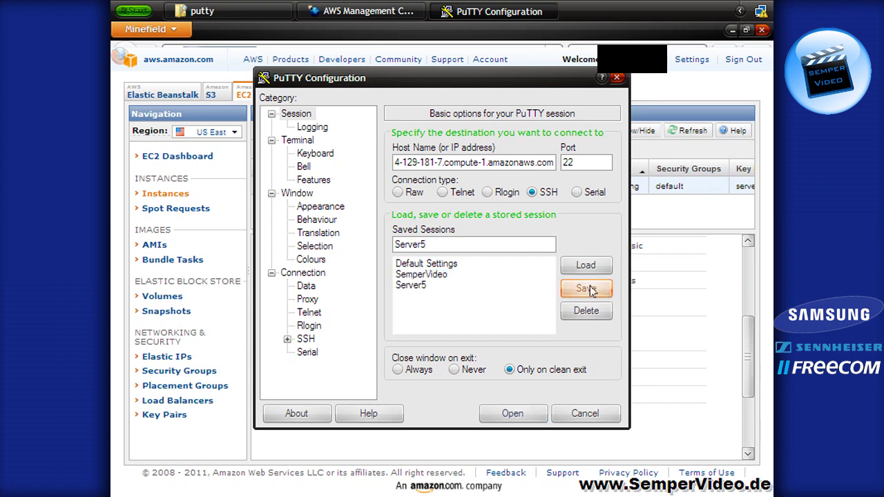
{"action": "left_click", "coordinate": [412, 285]}
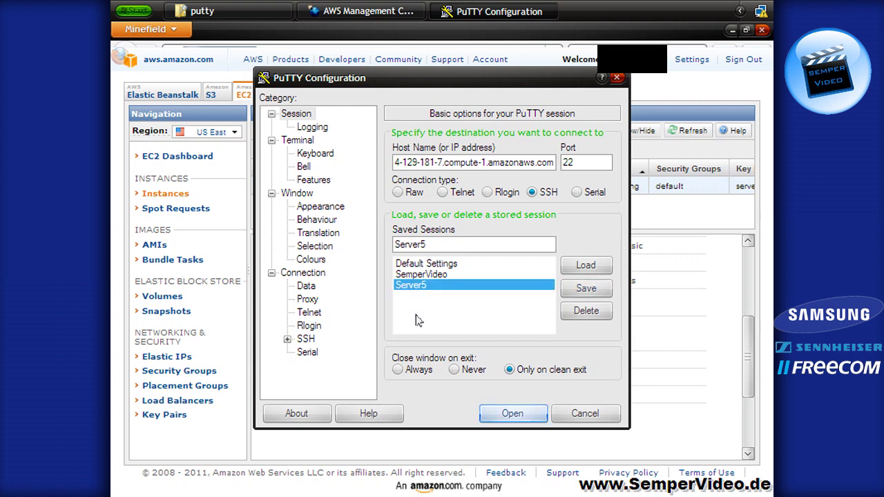
{"action": "left_click", "coordinate": [586, 265]}
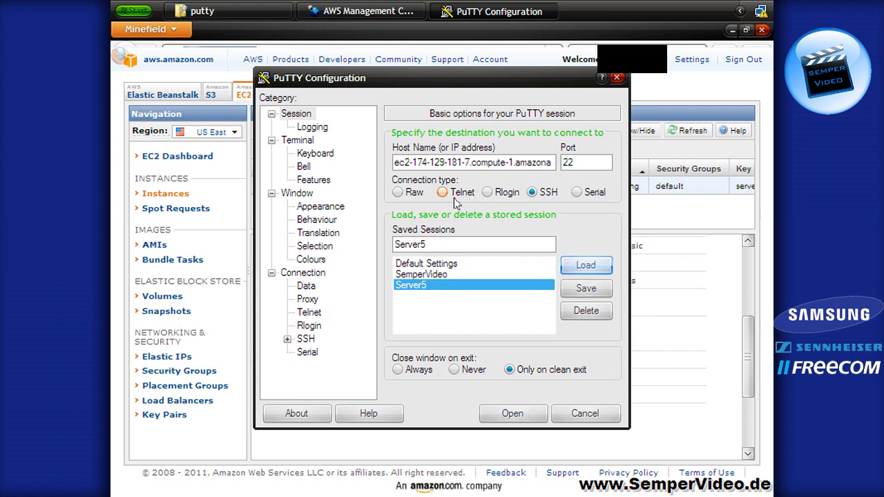
{"action": "left_click", "coordinate": [287, 339]}
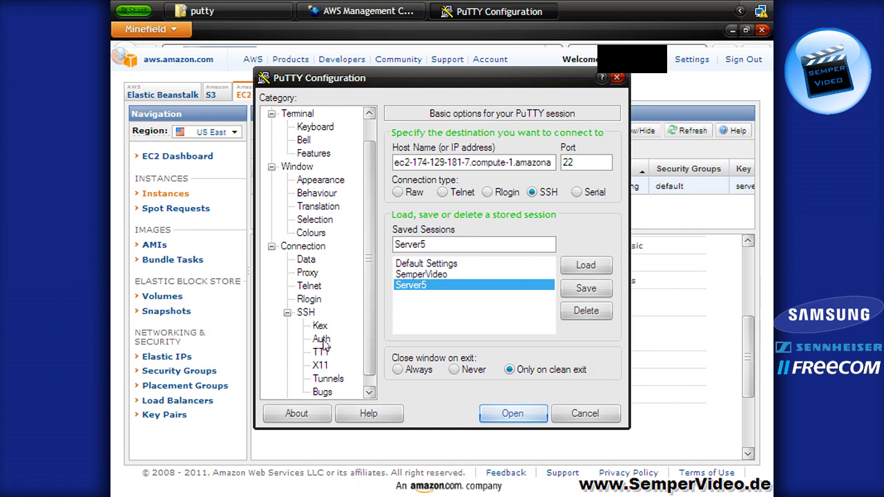
Set D:\MyStuff\Downloads\server5.ppk as the SSH authentication private key
{"action": "left_click", "coordinate": [326, 341]}
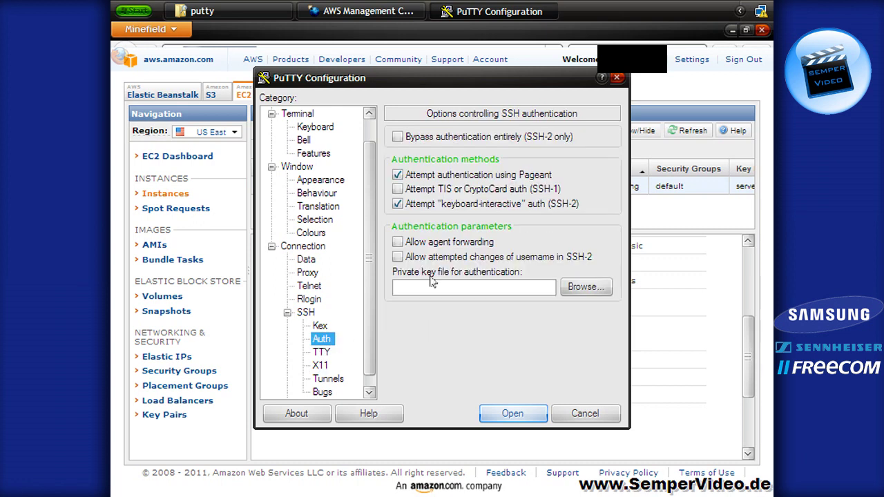
{"action": "left_click", "coordinate": [585, 290]}
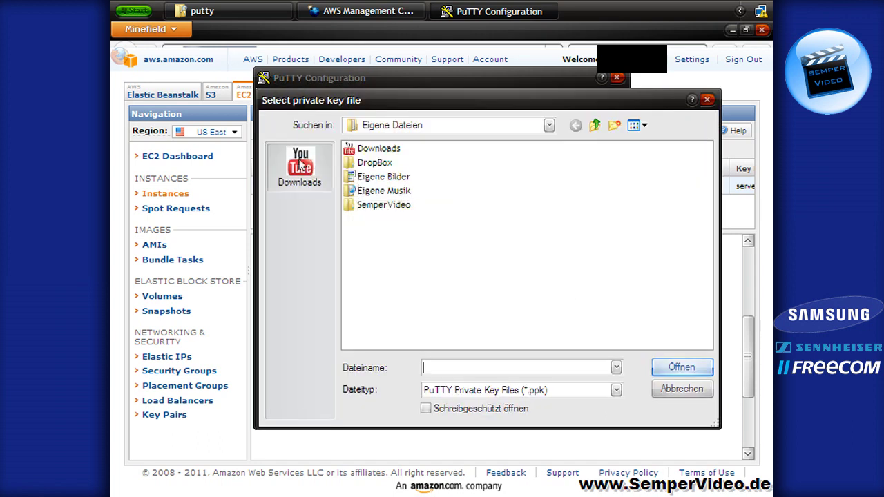
{"action": "left_click", "coordinate": [299, 165]}
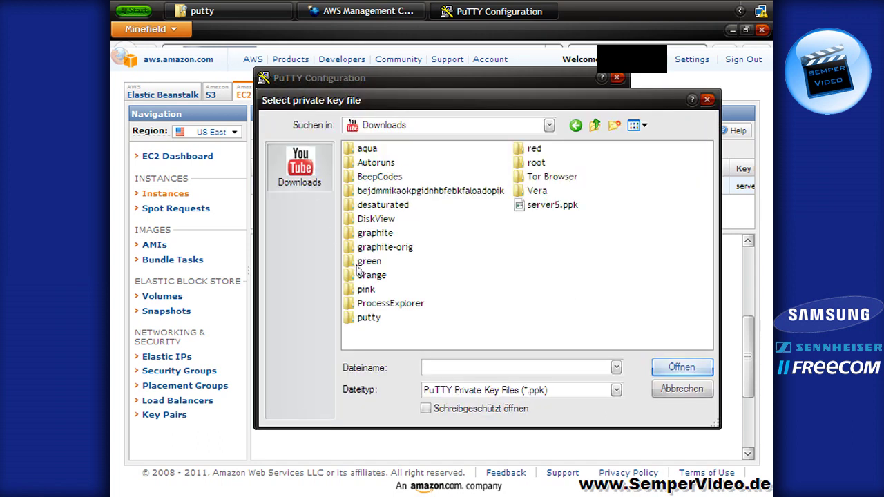
{"action": "double_click", "coordinate": [560, 212]}
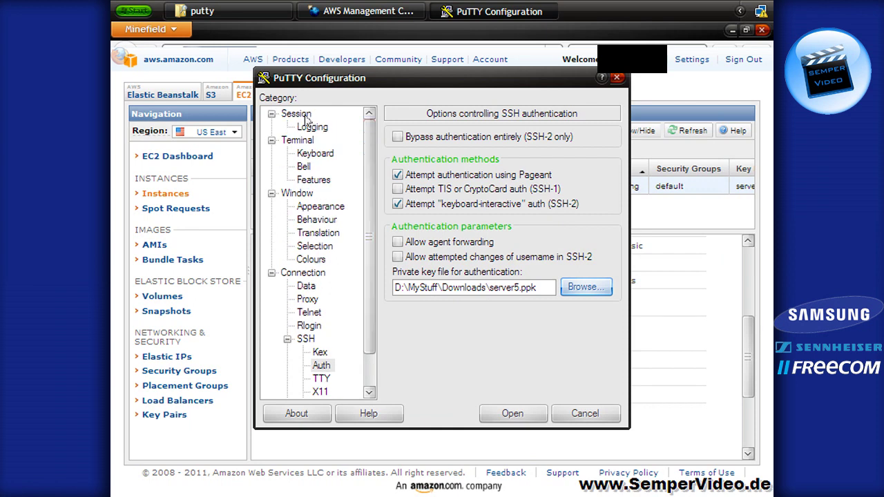
{"action": "left_click", "coordinate": [307, 116]}
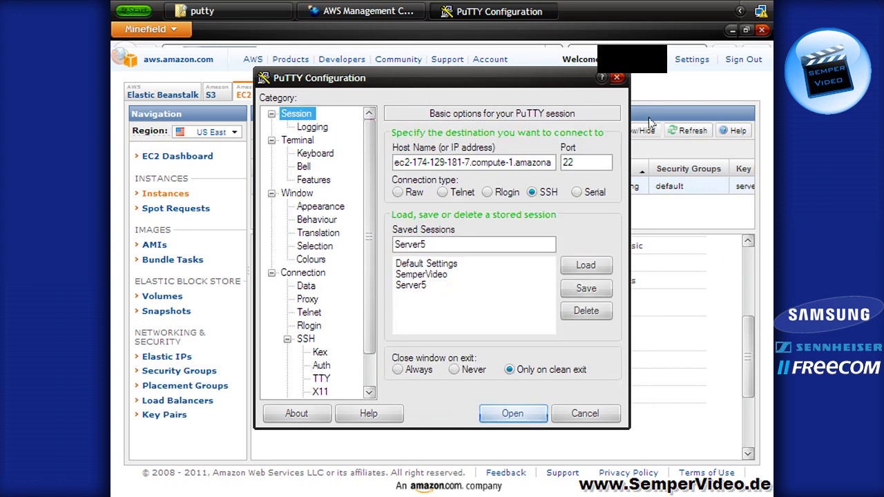
Go to the EC2 Security Groups page in the AWS console
{"action": "left_click", "coordinate": [669, 33]}
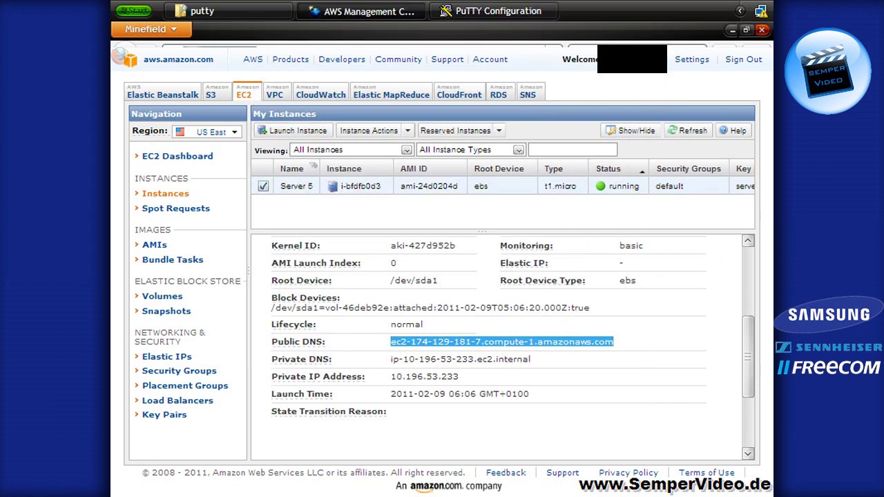
{"action": "scroll", "coordinate": [497, 345], "scroll_direction": "down", "scroll_amount": 1}
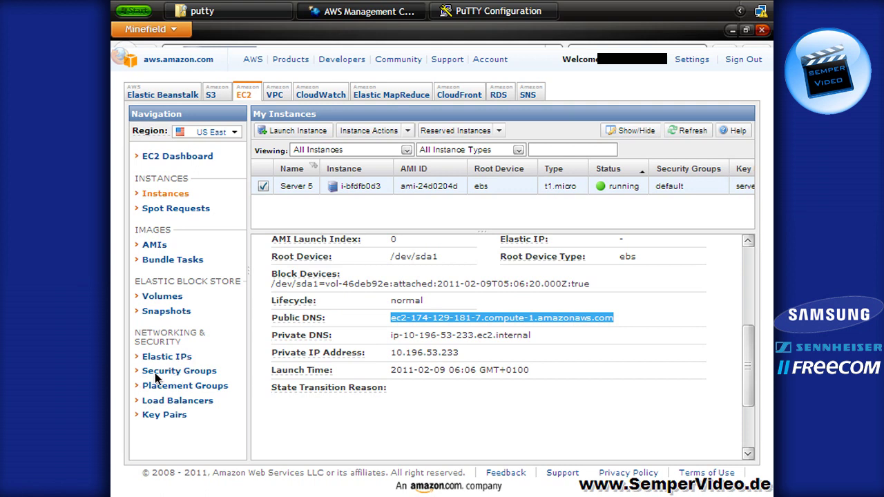
{"action": "left_click", "coordinate": [168, 375]}
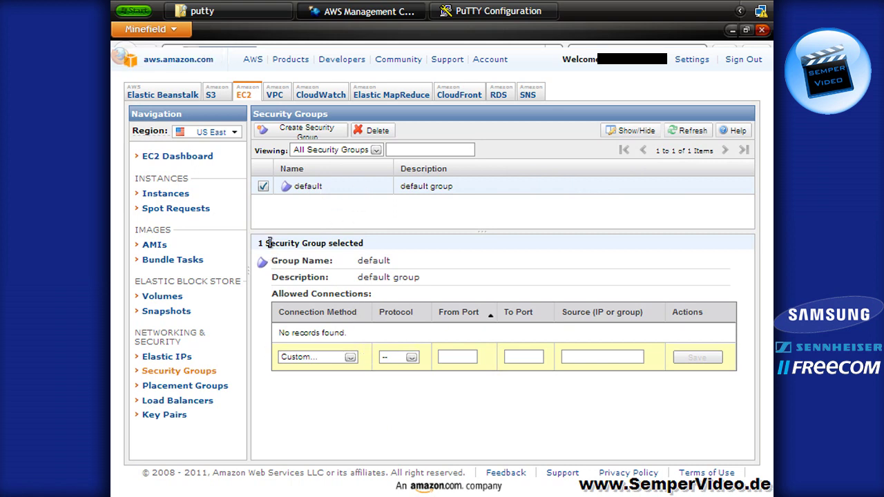
Add and save an SSH rule on TCP port 22 from 0.0.0.0/0 in the default group
{"action": "left_click", "coordinate": [264, 187]}
{"action": "left_click", "coordinate": [263, 186]}
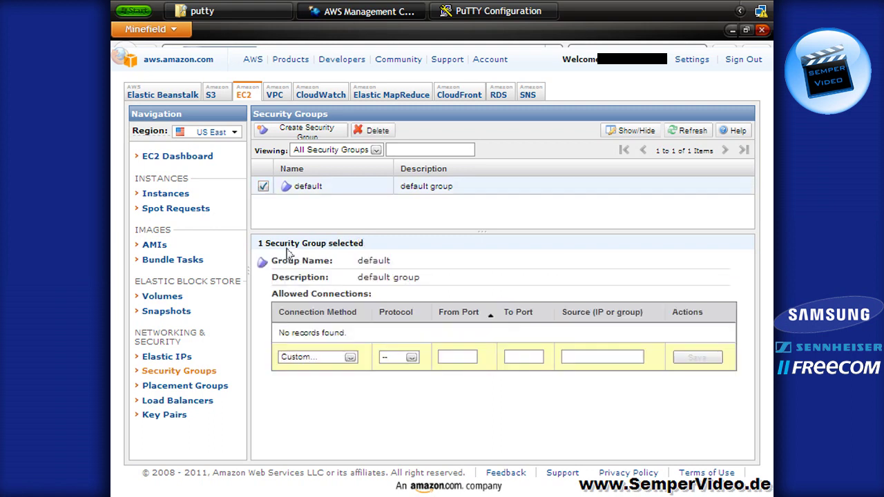
{"action": "left_click", "coordinate": [350, 358]}
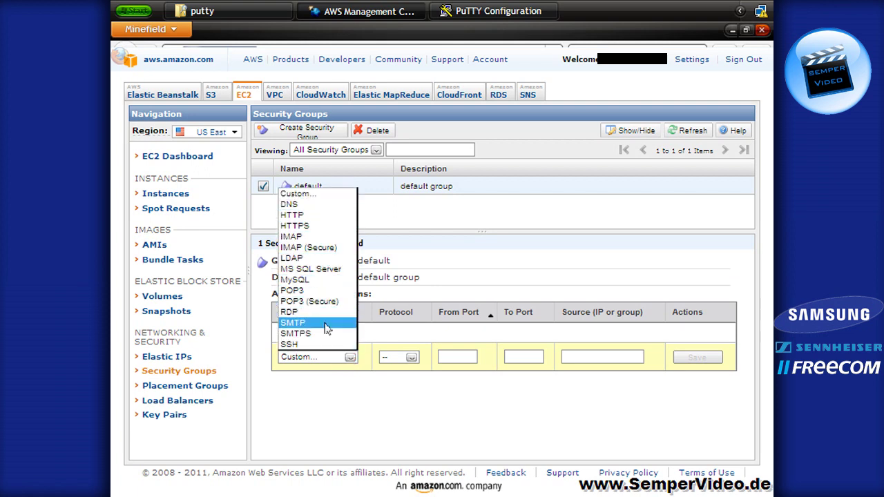
{"action": "left_click", "coordinate": [302, 346]}
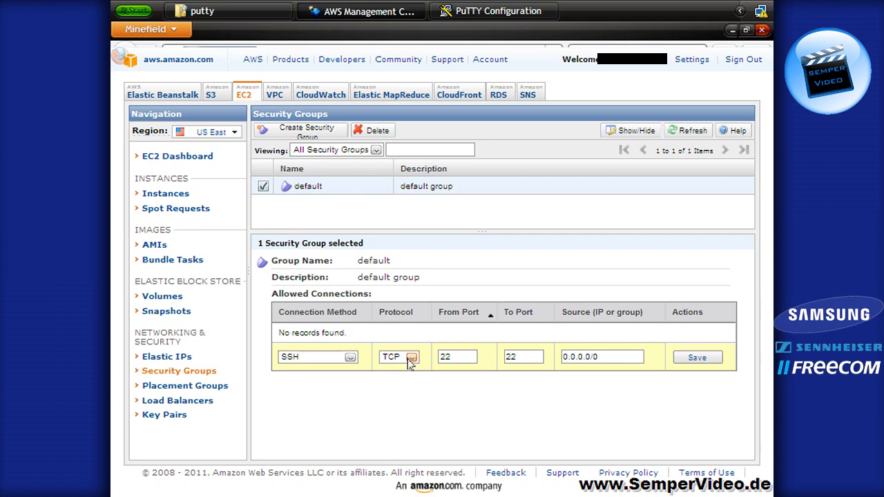
{"action": "left_click", "coordinate": [460, 358]}
{"action": "left_click", "coordinate": [603, 357]}
{"action": "left_click", "coordinate": [350, 357]}
{"action": "left_click", "coordinate": [351, 357]}
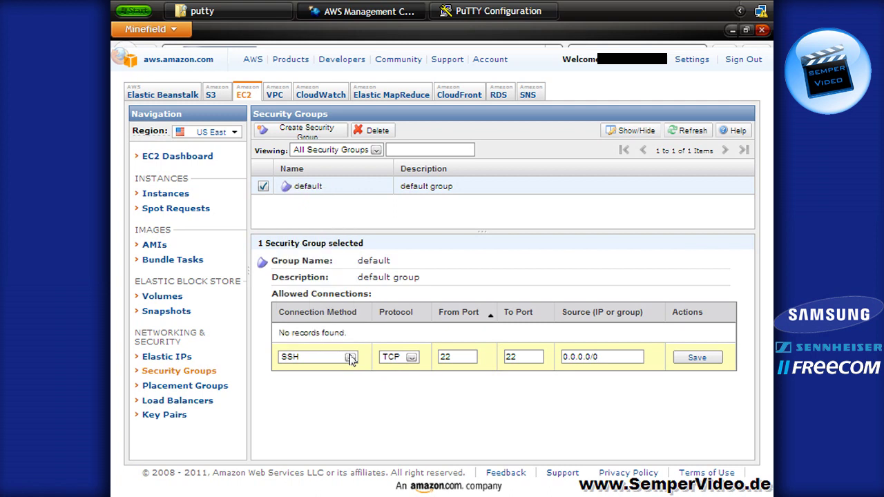
{"action": "left_click", "coordinate": [697, 357]}
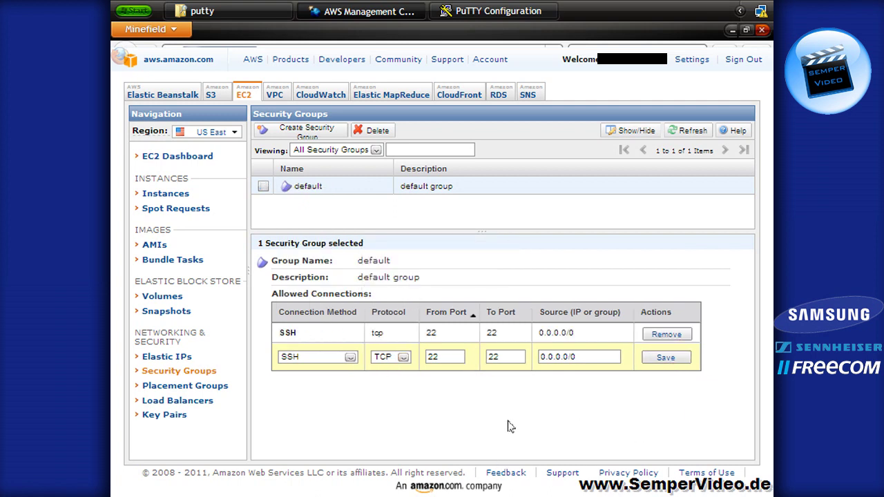
{"action": "left_click", "coordinate": [178, 197]}
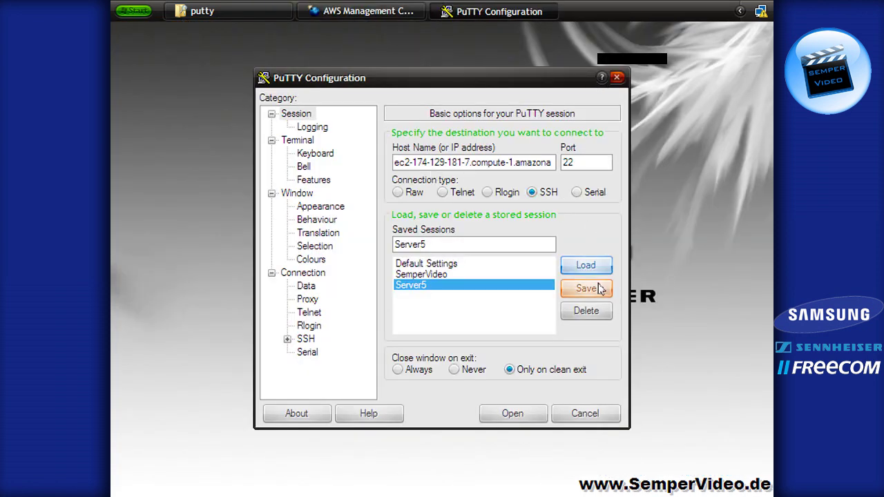
Connect to the EC2 host and attempt to log in as root
{"action": "left_click", "coordinate": [502, 417]}
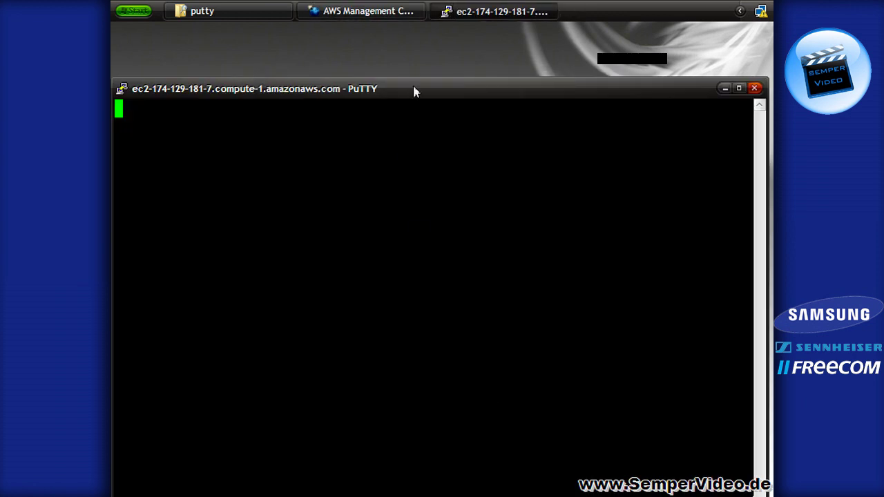
{"action": "left_click_drag", "start_coordinate": [418, 91], "coordinate": [421, 39]}
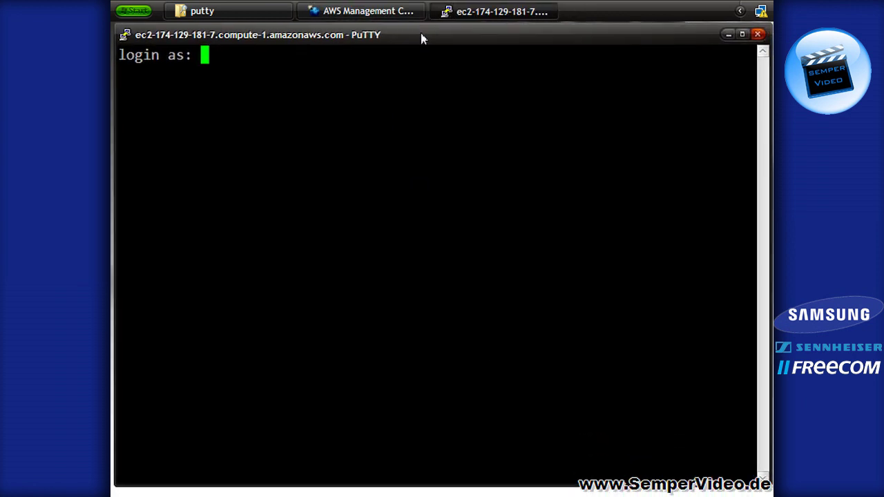
{"action": "type", "text": "root"}
{"action": "key", "text": "Return"}
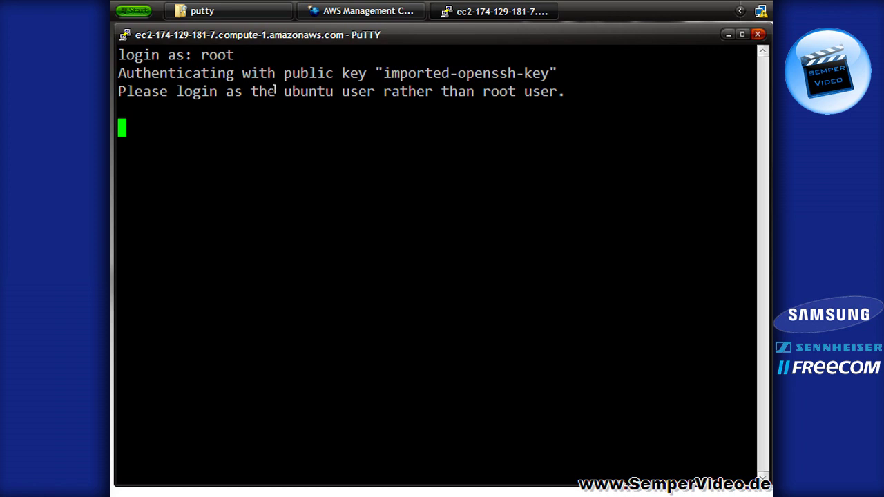
Highlight 'ubuntu' and 'root' in the refusal message, then close the terminal
{"action": "left_click_drag", "start_coordinate": [275, 91], "coordinate": [342, 91]}
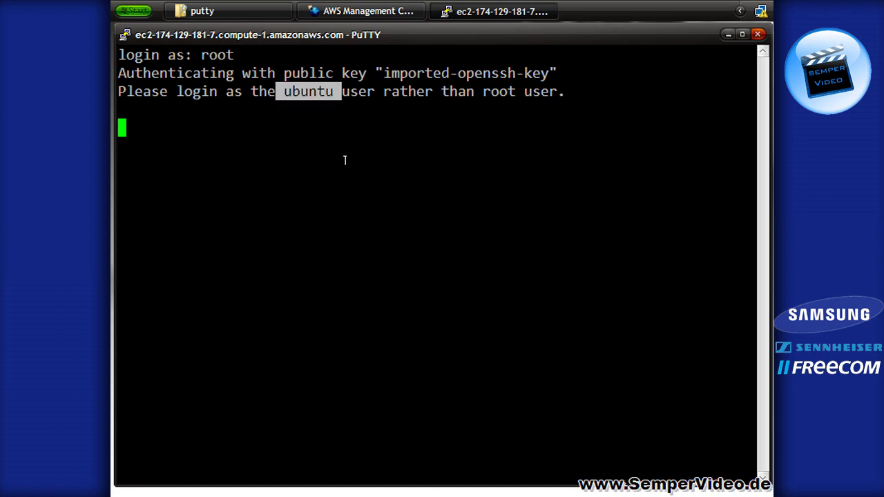
{"action": "left_click_drag", "start_coordinate": [478, 91], "coordinate": [503, 118]}
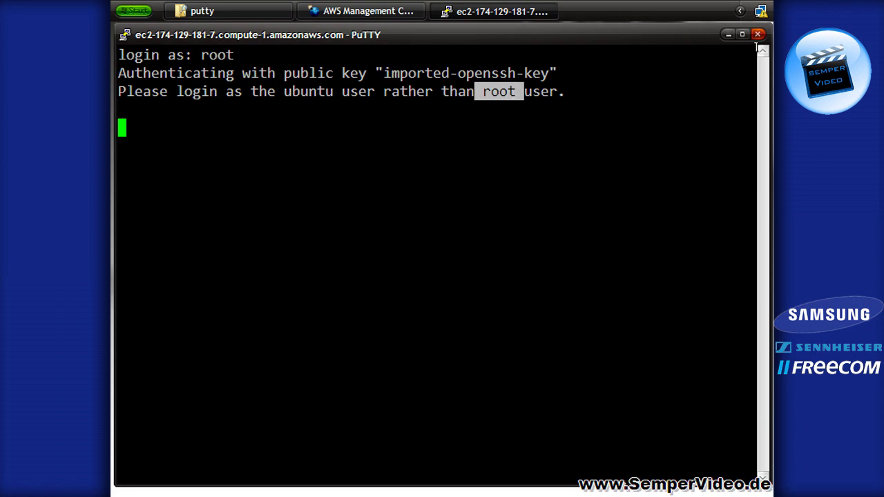
{"action": "left_click", "coordinate": [758, 34]}
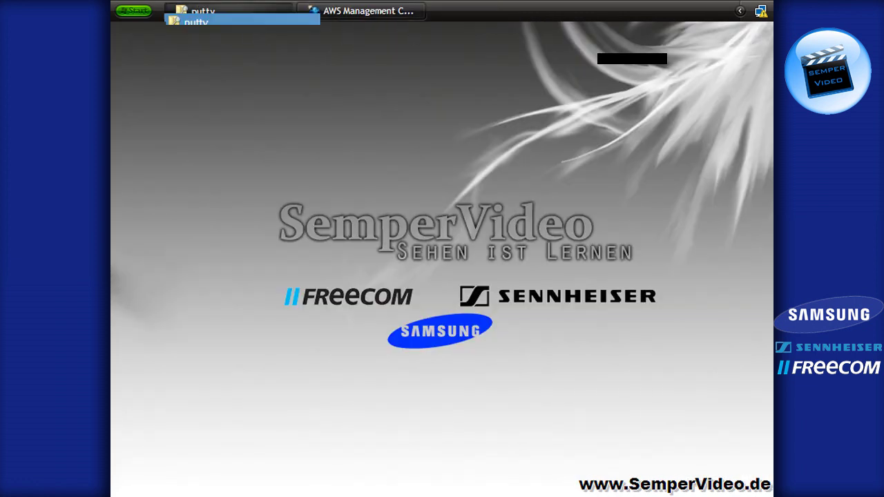
{"action": "left_click", "coordinate": [200, 11]}
Launch PuTTY from the putty folder and load the saved Server5 session
{"action": "double_click", "coordinate": [415, 353]}
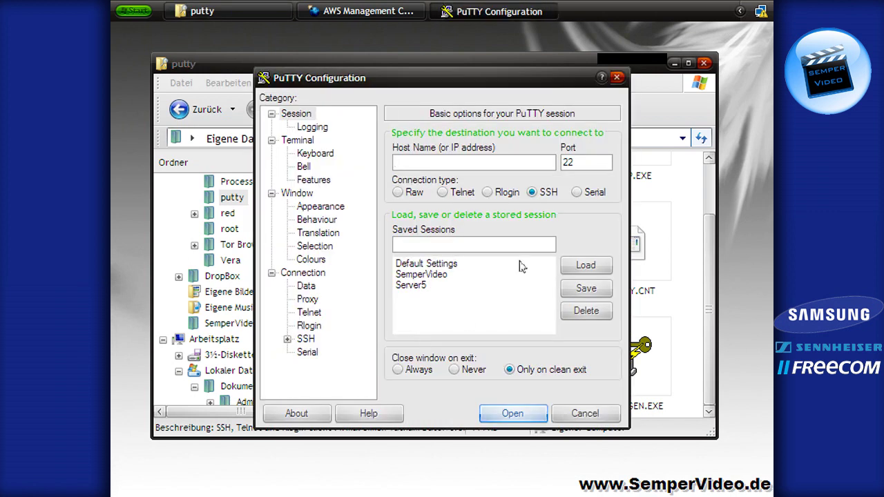
{"action": "left_click", "coordinate": [423, 288]}
{"action": "left_click", "coordinate": [578, 270]}
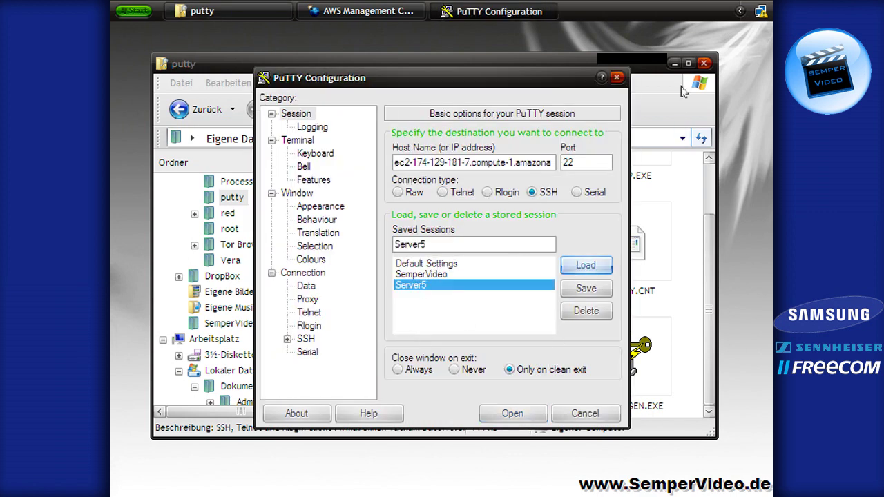
{"action": "left_click", "coordinate": [674, 65]}
Connect to the EC2 host and log in as ubuntu
{"action": "left_click", "coordinate": [518, 415]}
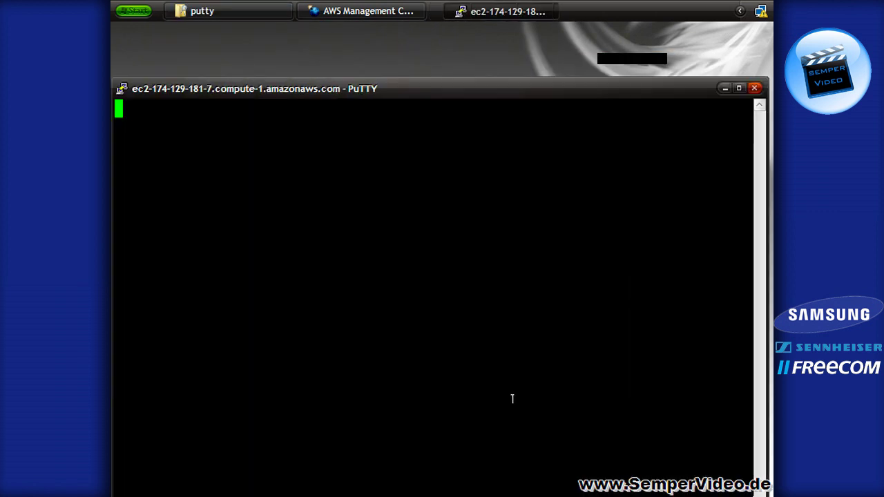
{"action": "left_click_drag", "start_coordinate": [428, 92], "coordinate": [435, 45]}
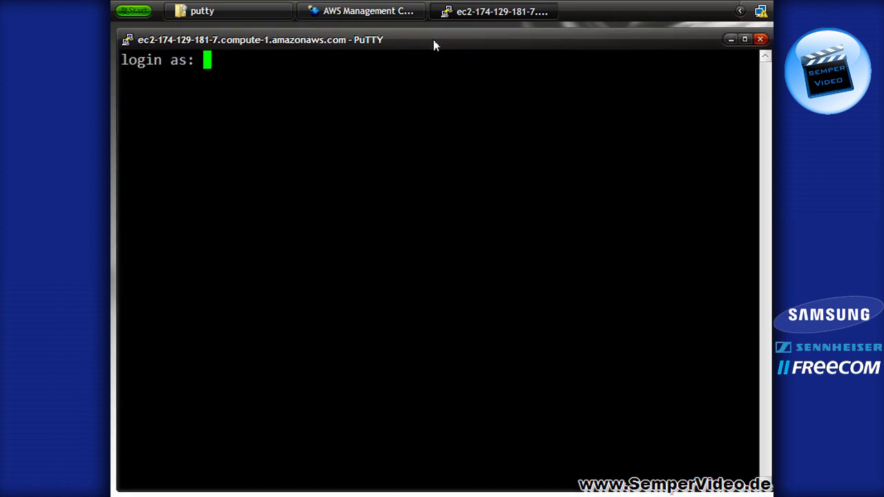
{"action": "type", "text": "ubuntu"}
{"action": "key", "text": "Return"}
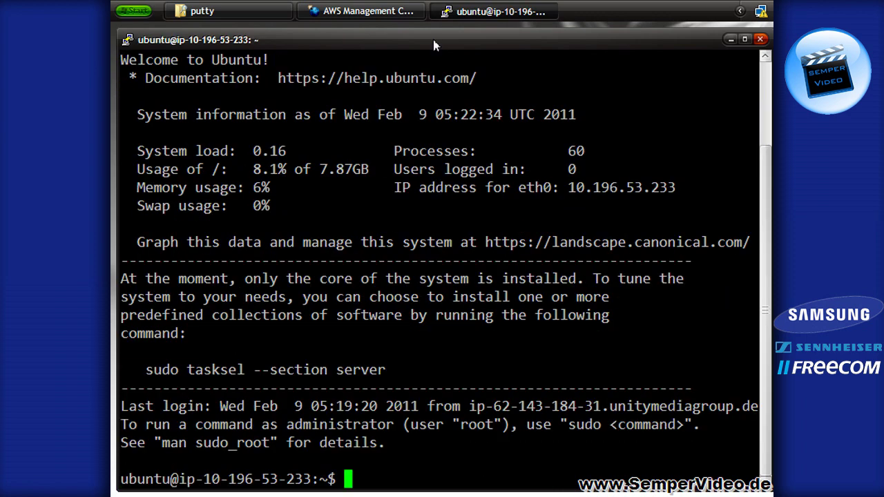